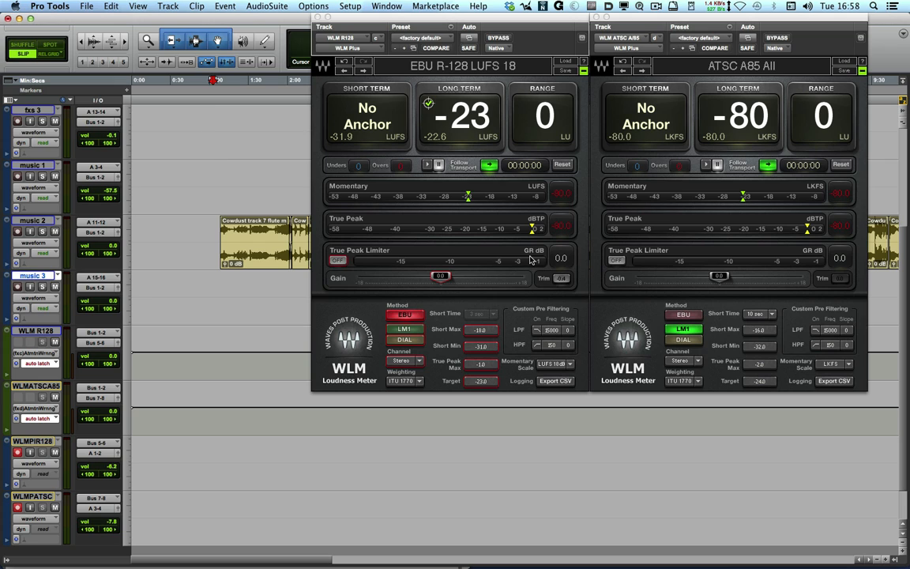
# - Turn on the True Peak Limiter in both WLM meters and set the EBU meter's True Peak Max to -1
pyautogui.click(337, 261)
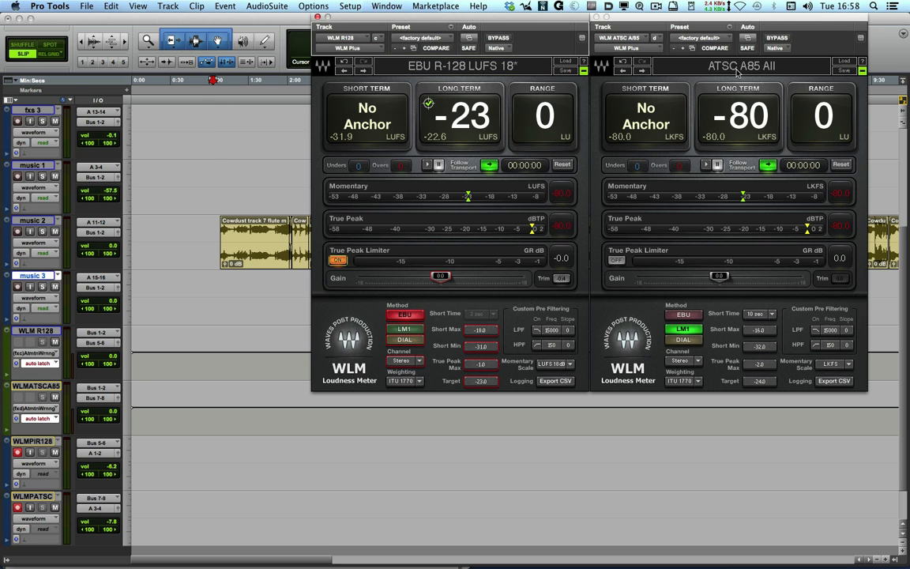
pyautogui.click(616, 261)
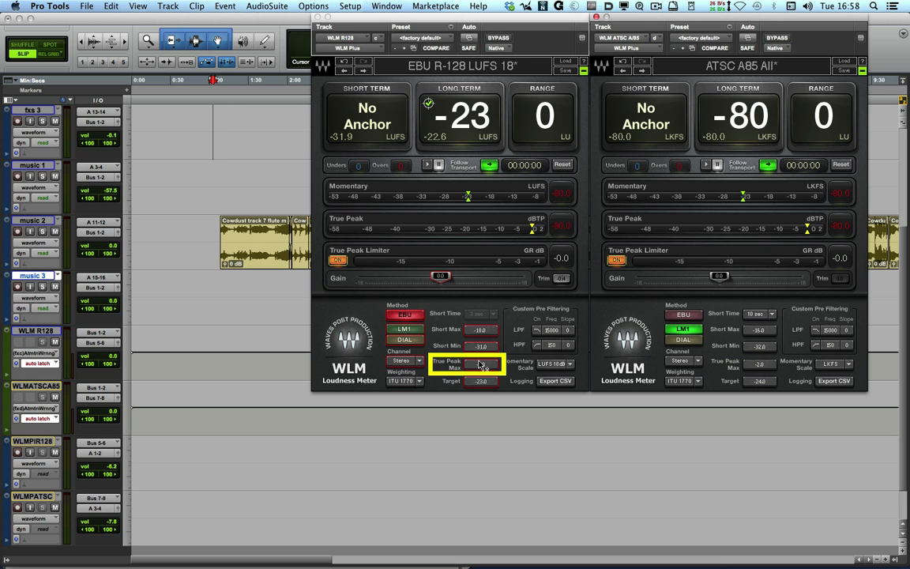
pyautogui.write('-1')
pyautogui.press('Return')
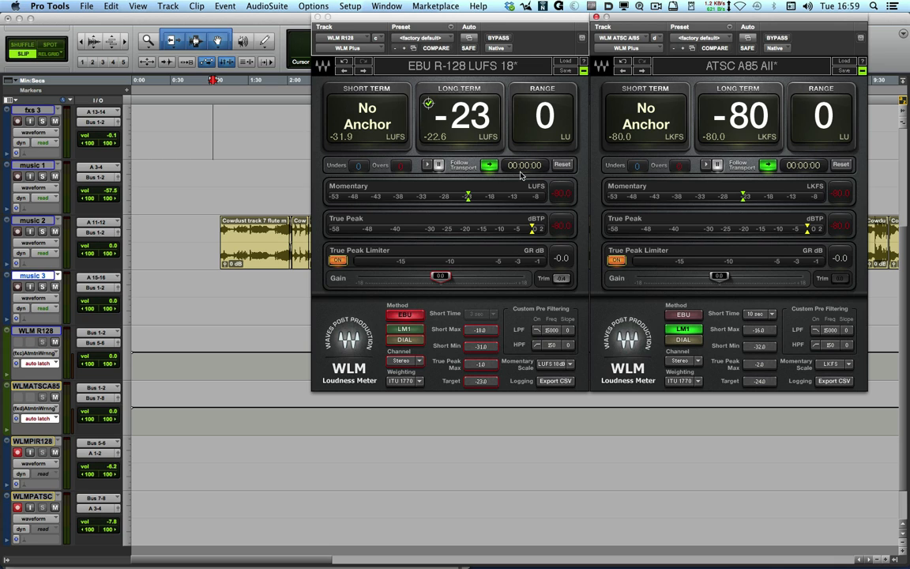
# - Reset both loudness meters and start recording the mix from the beginning of the timeline
pyautogui.click(557, 164)
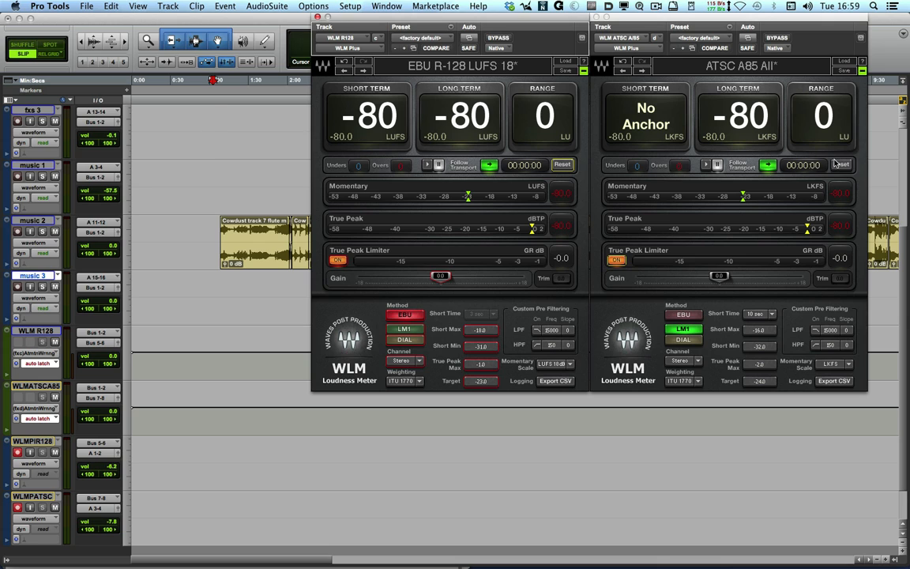
pyautogui.click(752, 143)
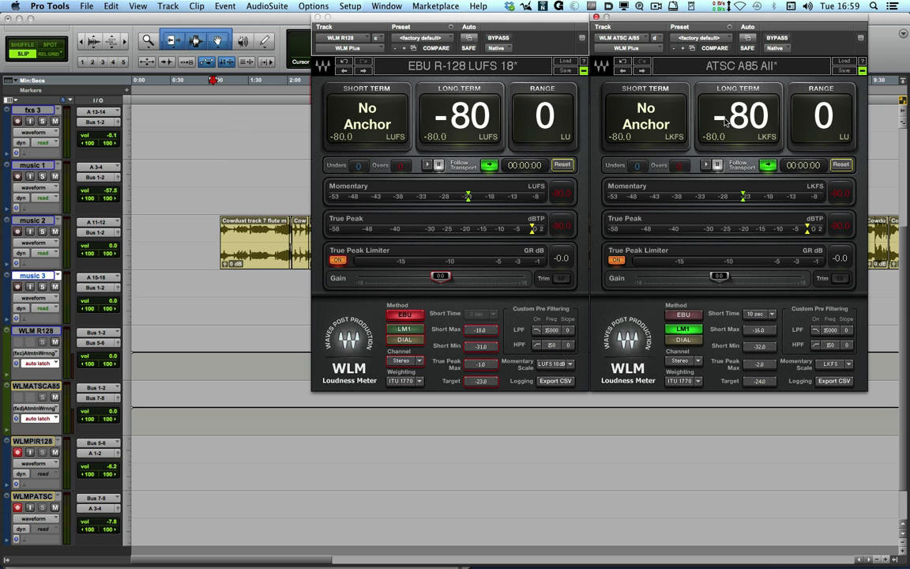
pyautogui.press('space')
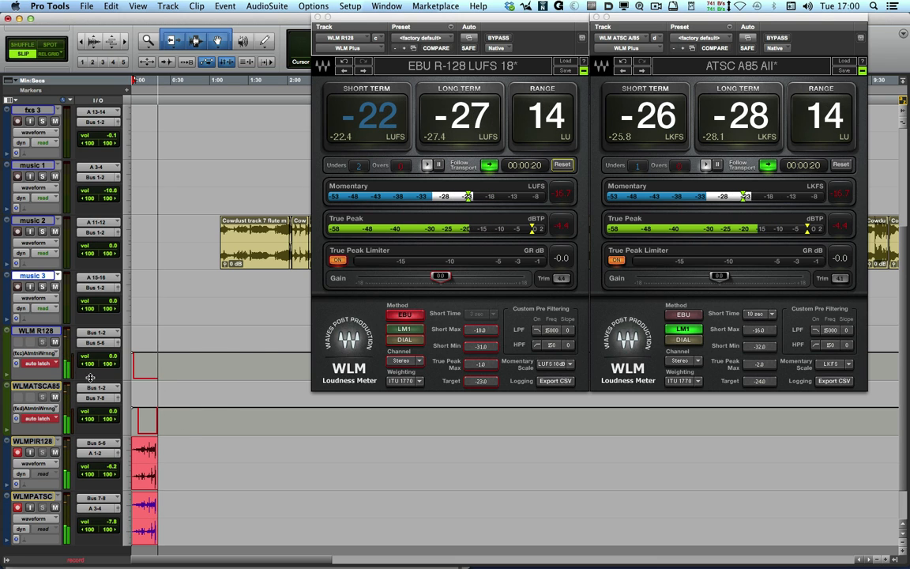
# - Examine the WLM Plus automation parameters available for display on the WLM R128 track
pyautogui.click(47, 354)
pyautogui.moveTo(126, 355)
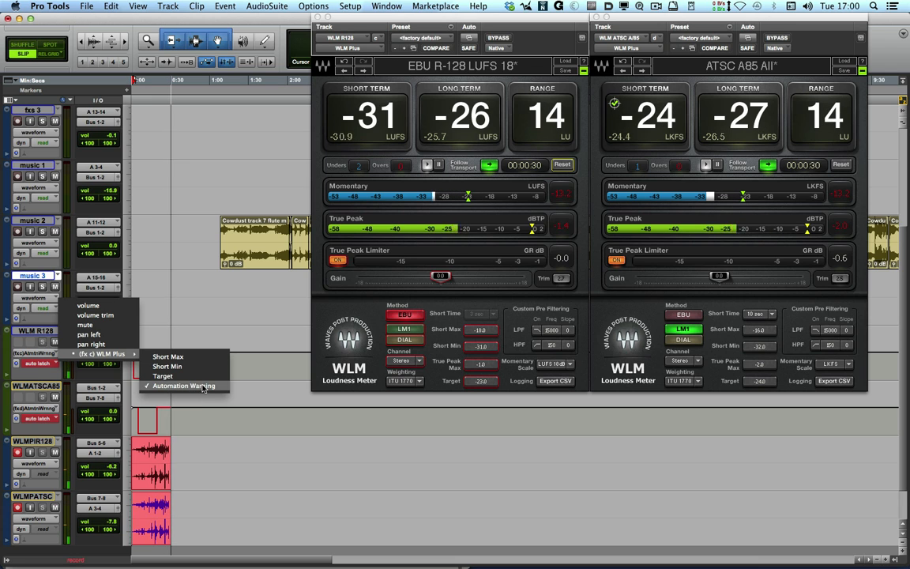
pyautogui.click(202, 288)
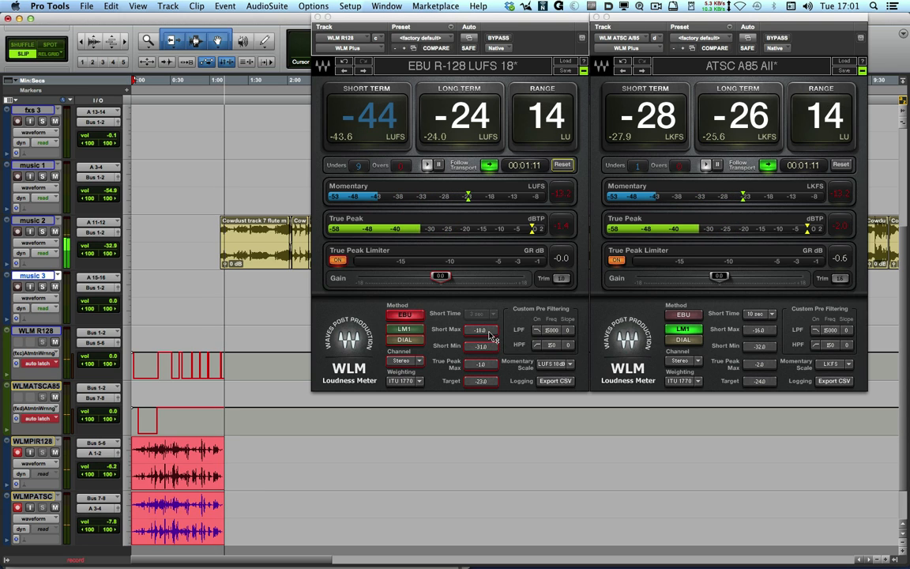
# - Set the EBU meter's Short Max to -16.0
pyautogui.moveTo(487, 332); pyautogui.dragTo(488, 314)
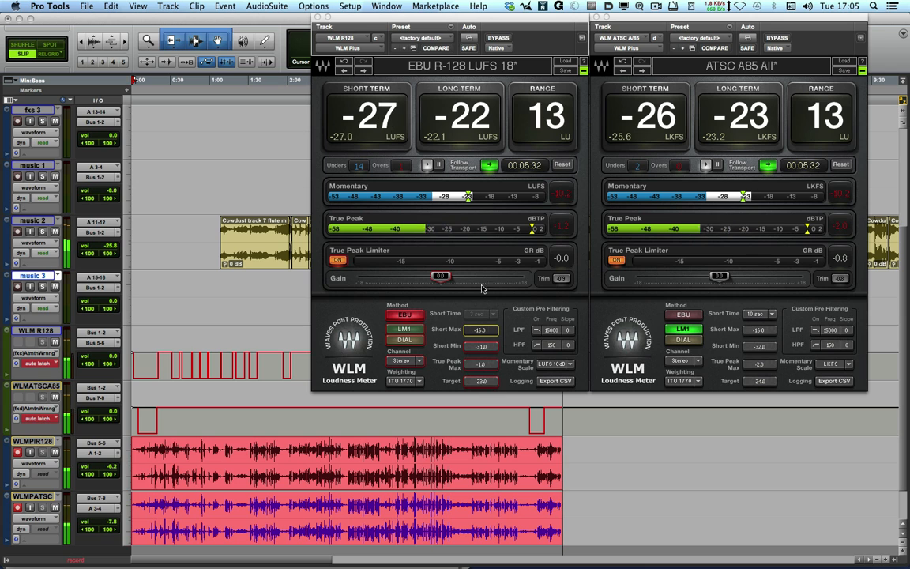
# - Review the EBU meter's loadable presets, and collapse and restore the settings sections of both meters
pyautogui.click(567, 63)
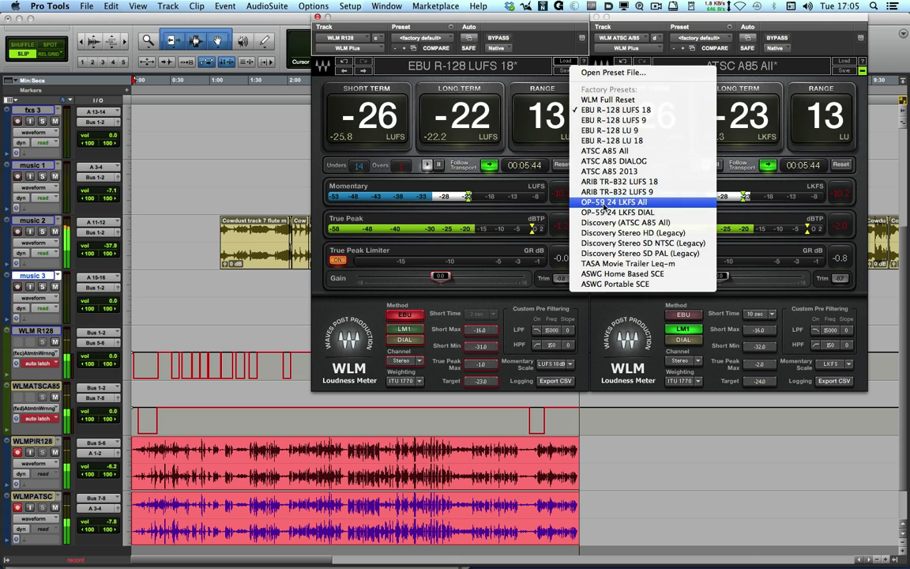
pyautogui.click(487, 240)
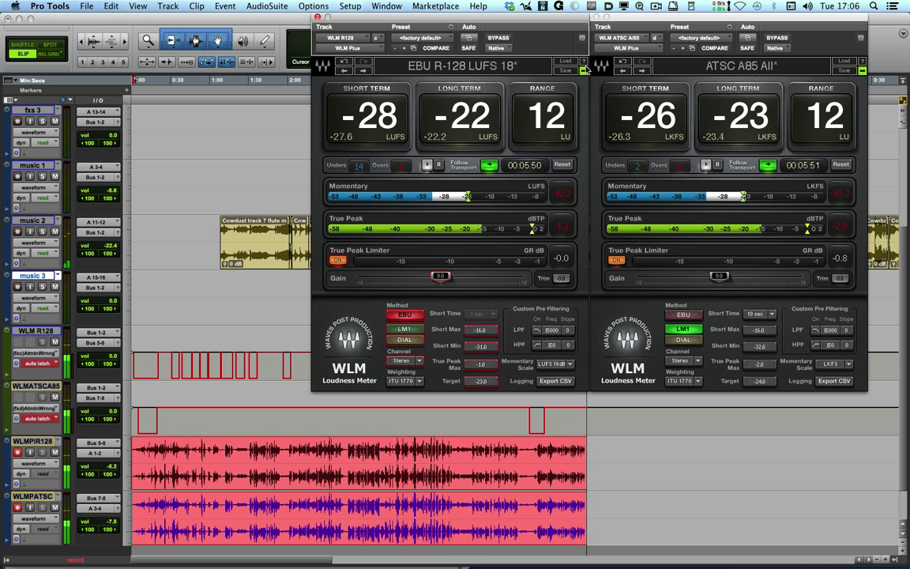
pyautogui.click(584, 71)
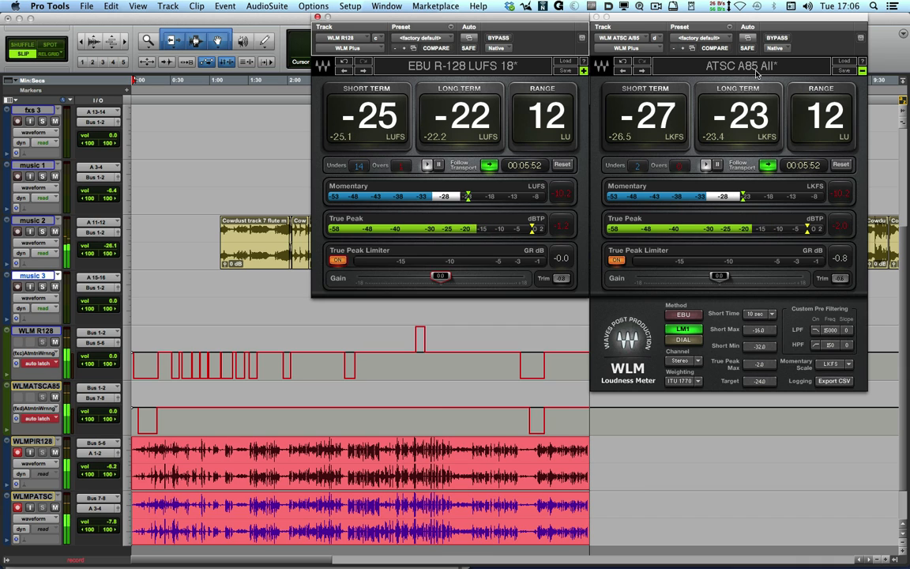
pyautogui.click(862, 72)
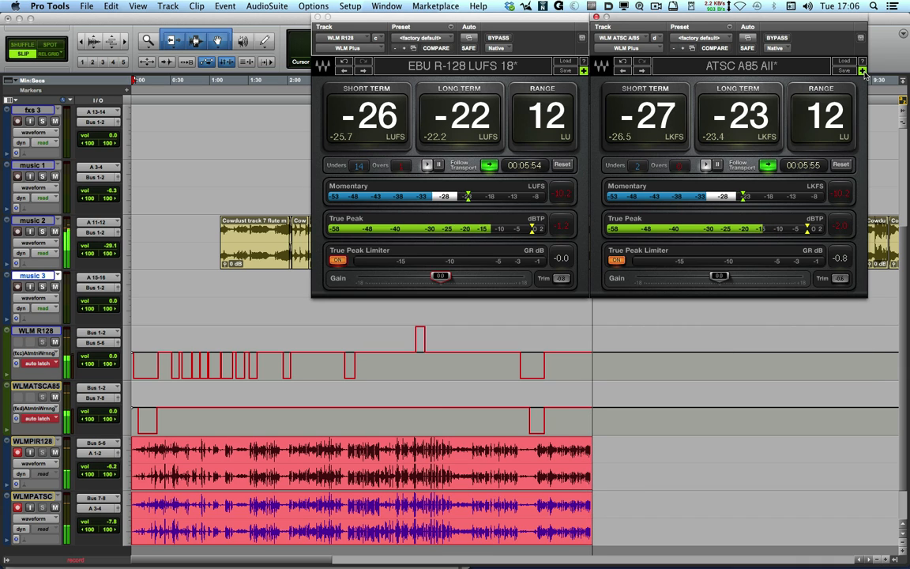
pyautogui.click(862, 72)
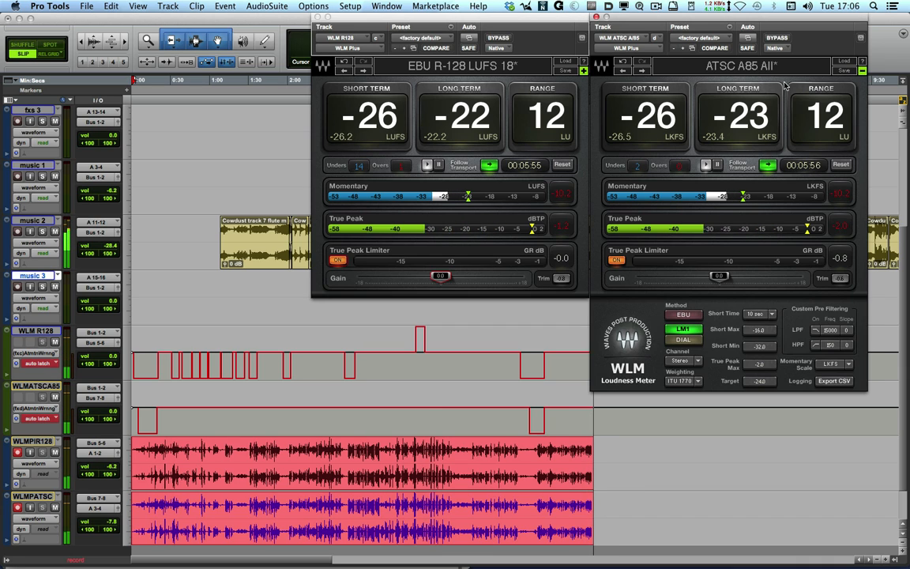
pyautogui.click(583, 71)
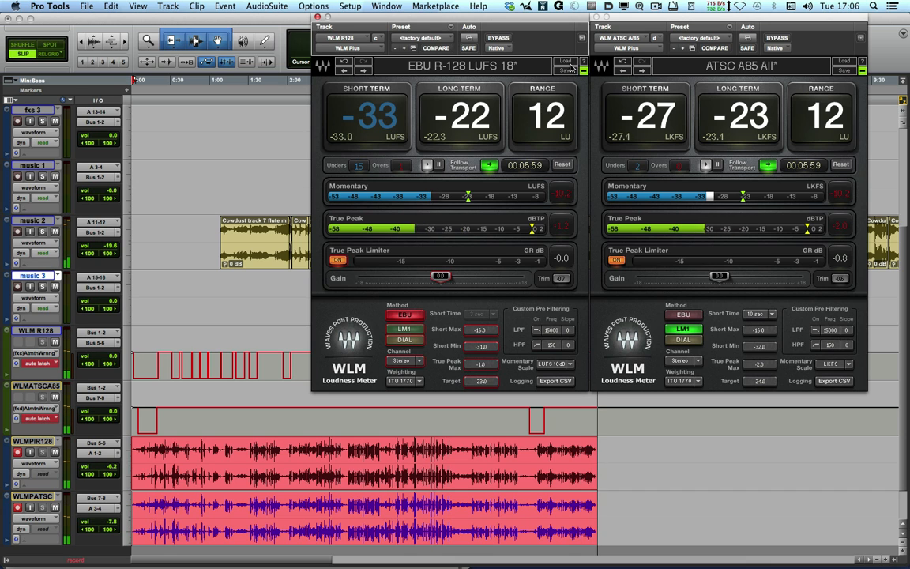
# - Save the EBU meter's settings as the user preset "EBU R-128 LUFS 18 with Limiter" and load that preset
pyautogui.click(566, 72)
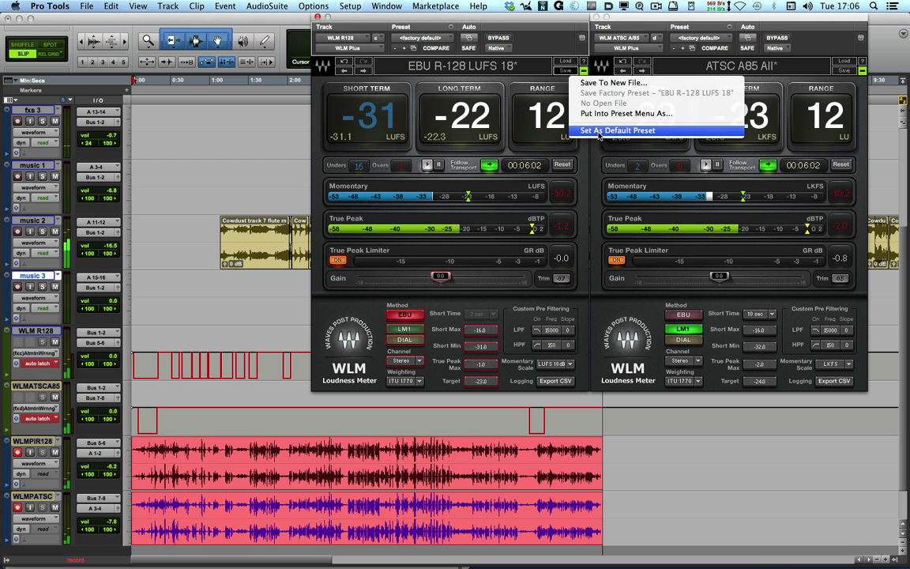
pyautogui.click(599, 118)
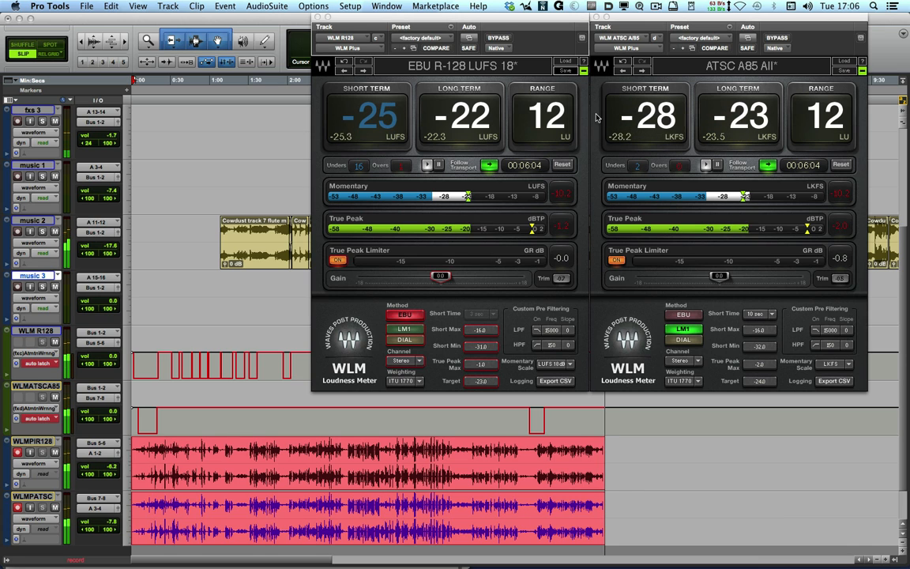
pyautogui.click(466, 190)
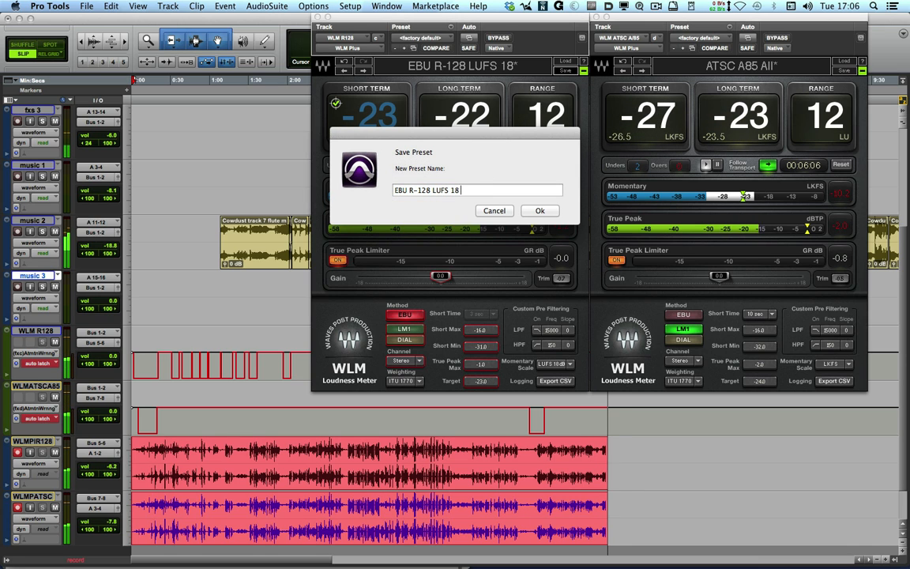
pyautogui.write('with ')
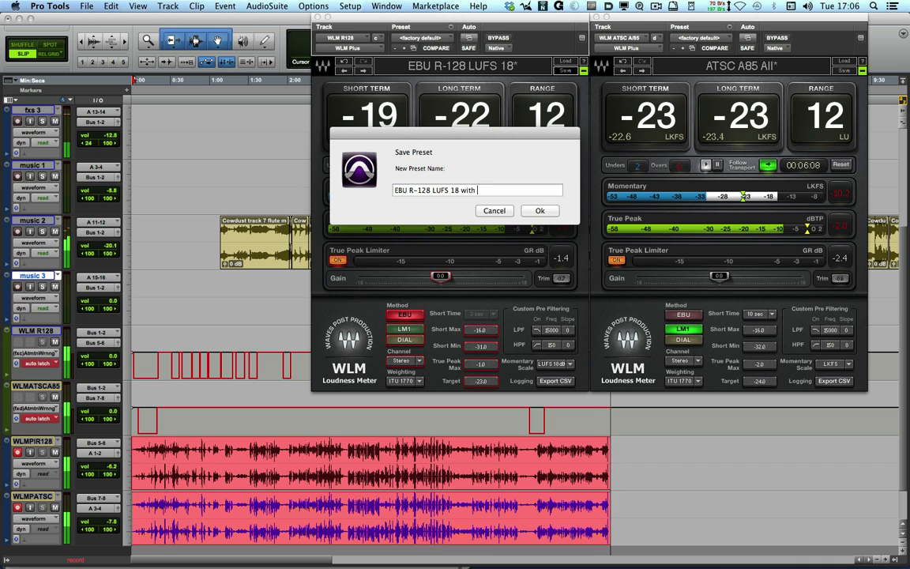
pyautogui.write('Limiter')
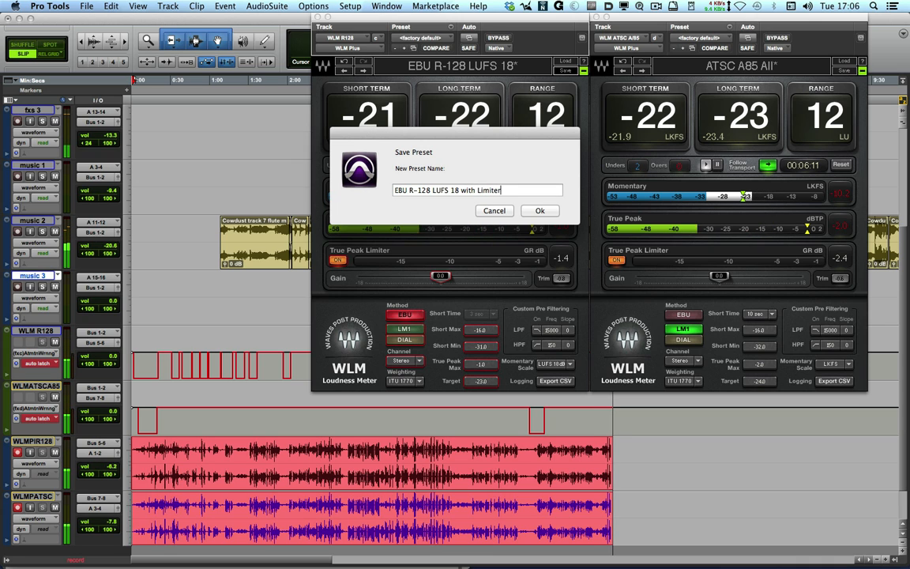
pyautogui.click(539, 211)
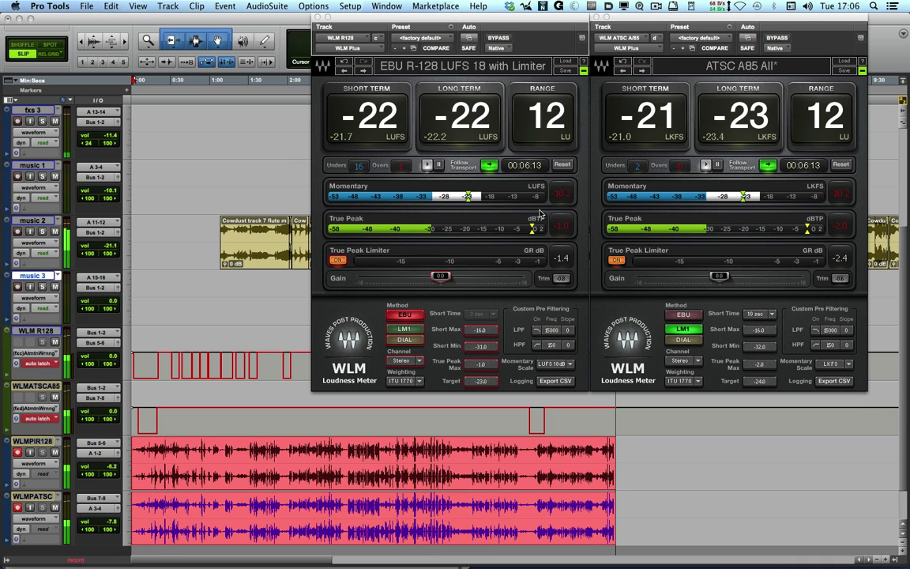
pyautogui.click(570, 63)
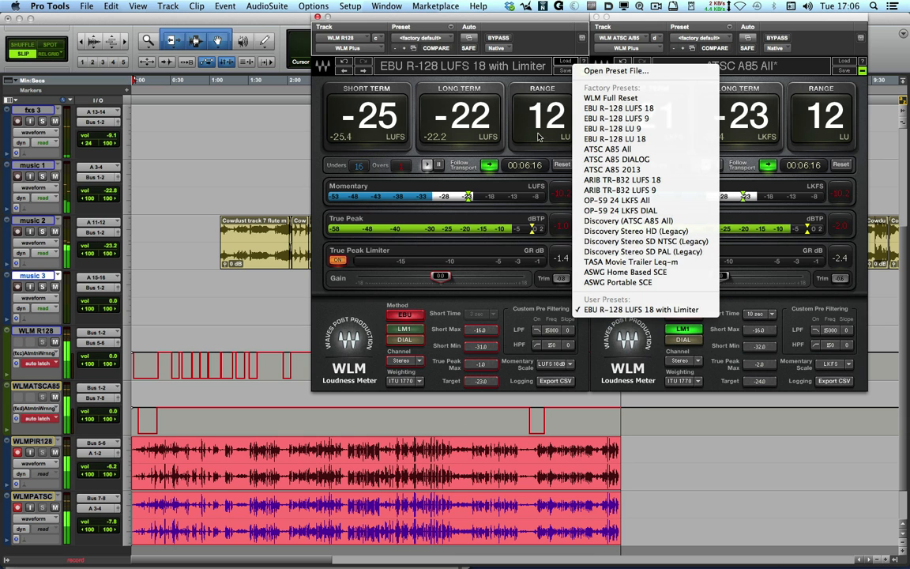
pyautogui.click(605, 310)
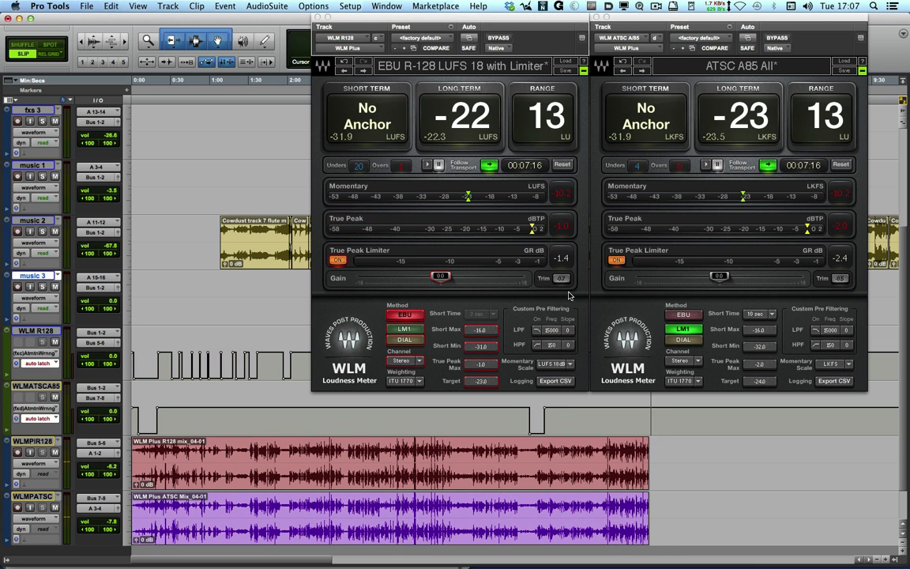
# - Collapse the ATSC meter's settings section and apply the trim values as gain, -0.7 on the EBU meter and -0.5 on the ATSC meter
pyautogui.click(584, 71)
pyautogui.click(862, 71)
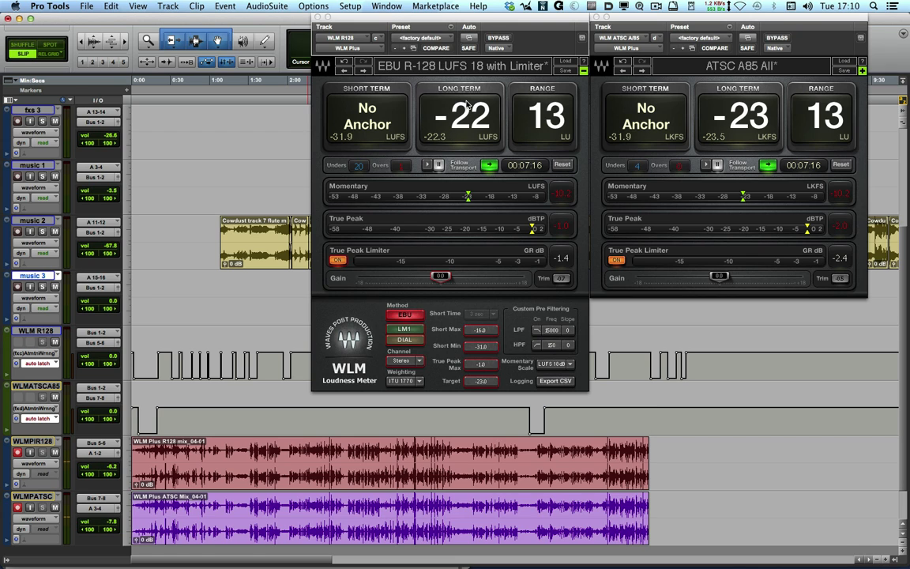
pyautogui.click(562, 279)
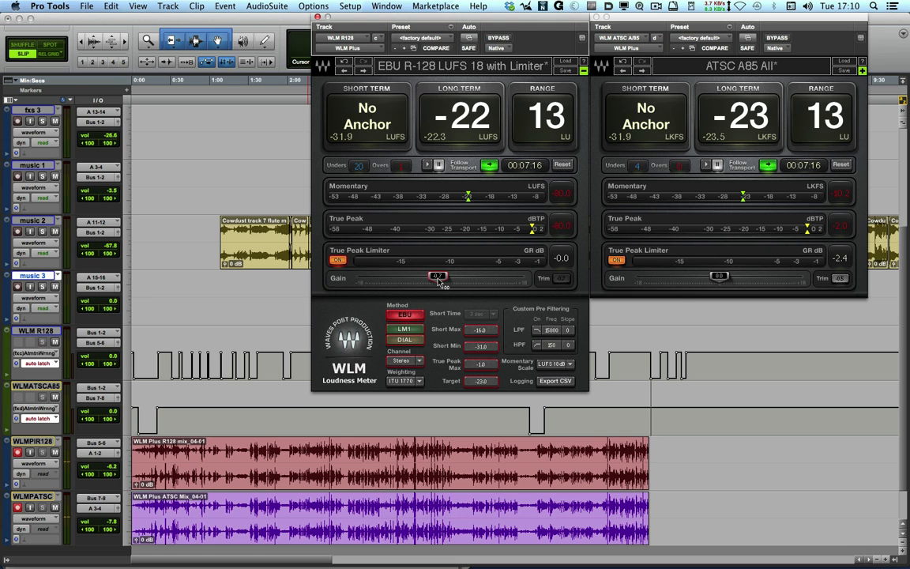
pyautogui.click(819, 283)
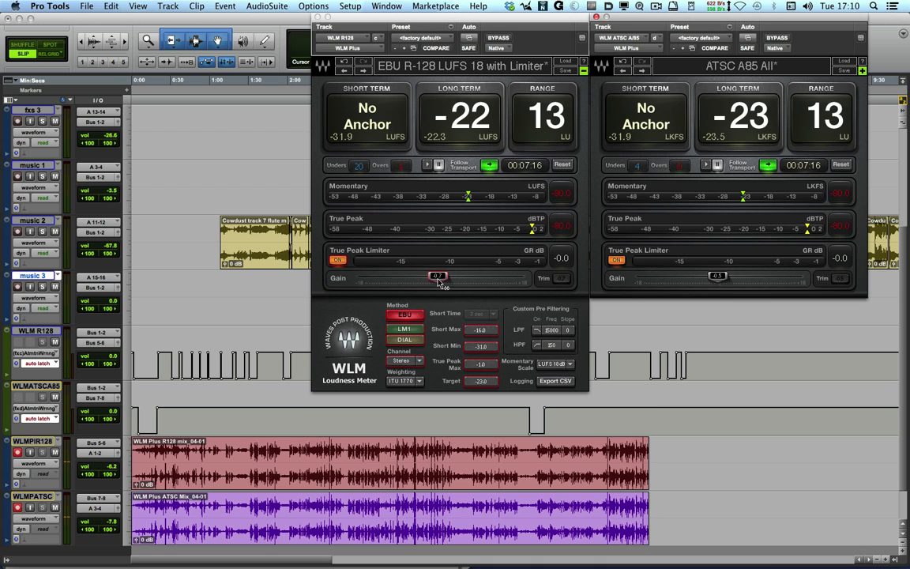
# - Copy the EBU meter's settings and paste them into the AudioSuite version of WLM Plus Stereo
pyautogui.click(451, 29)
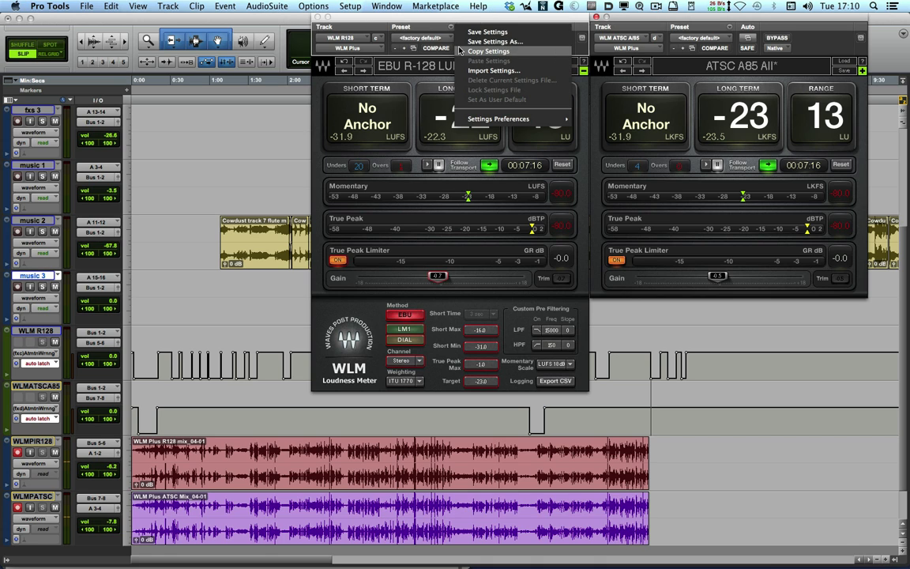
pyautogui.click(488, 50)
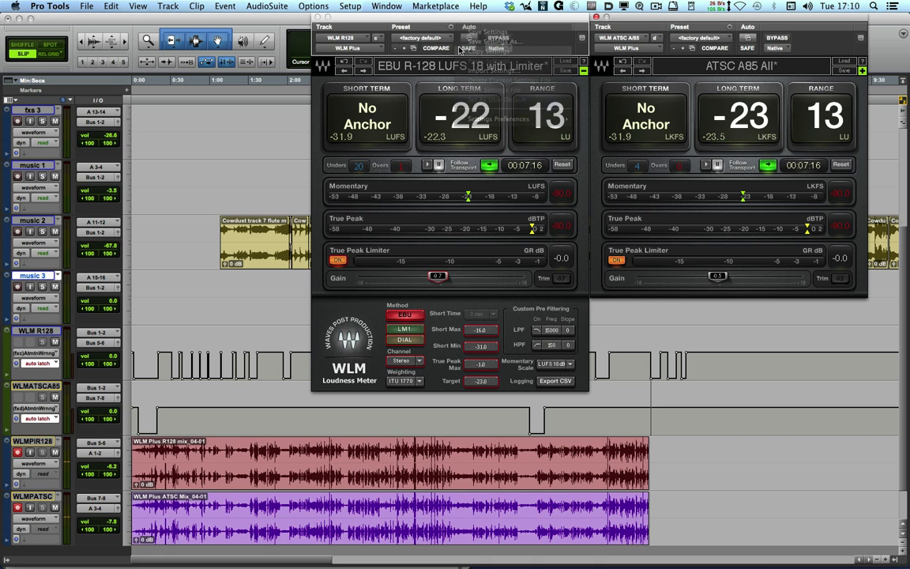
pyautogui.click(262, 6)
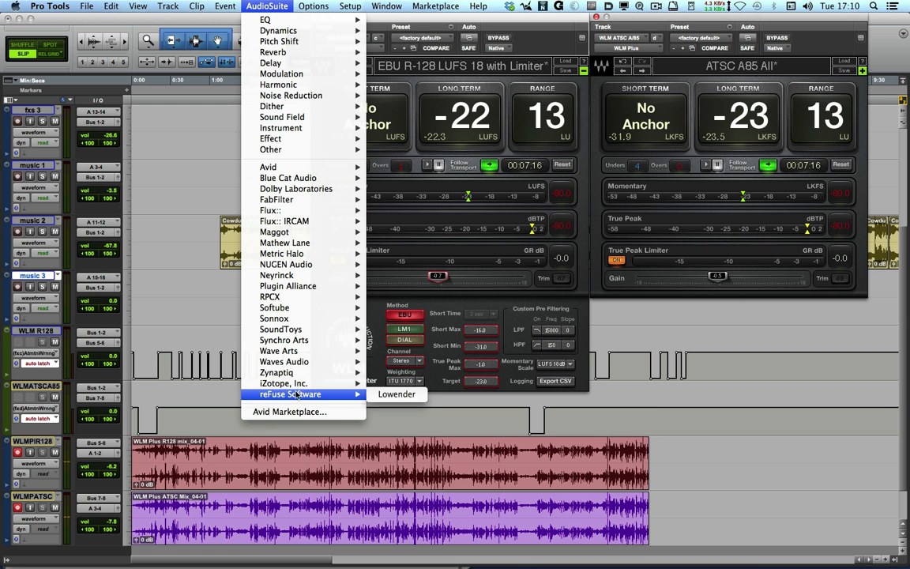
pyautogui.moveTo(351, 361)
pyautogui.scroll(-20, 407, 366)
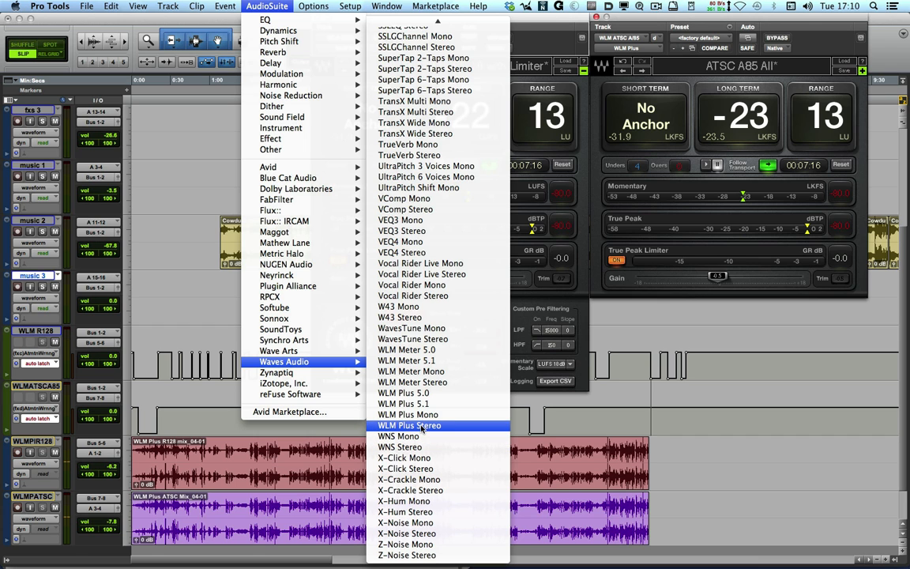
pyautogui.click(421, 426)
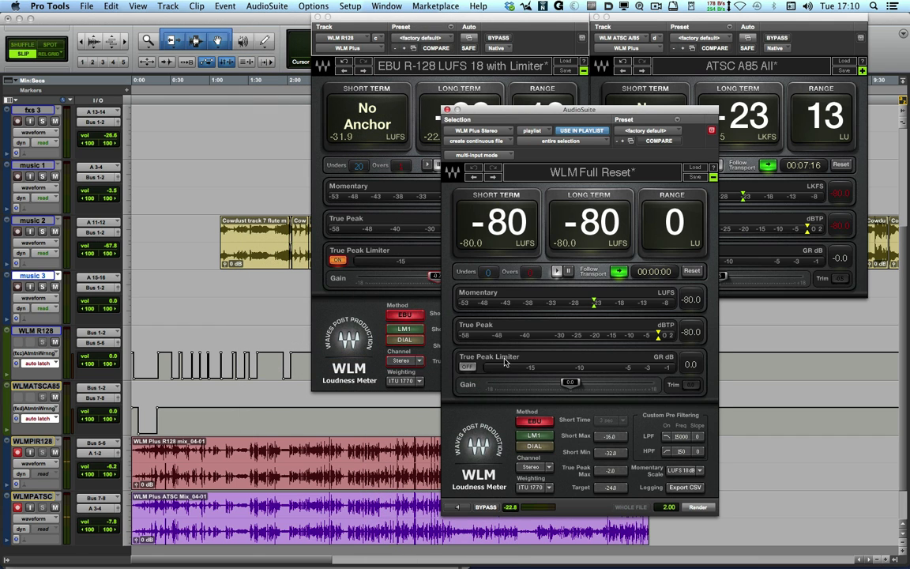
pyautogui.click(678, 121)
pyautogui.click(643, 160)
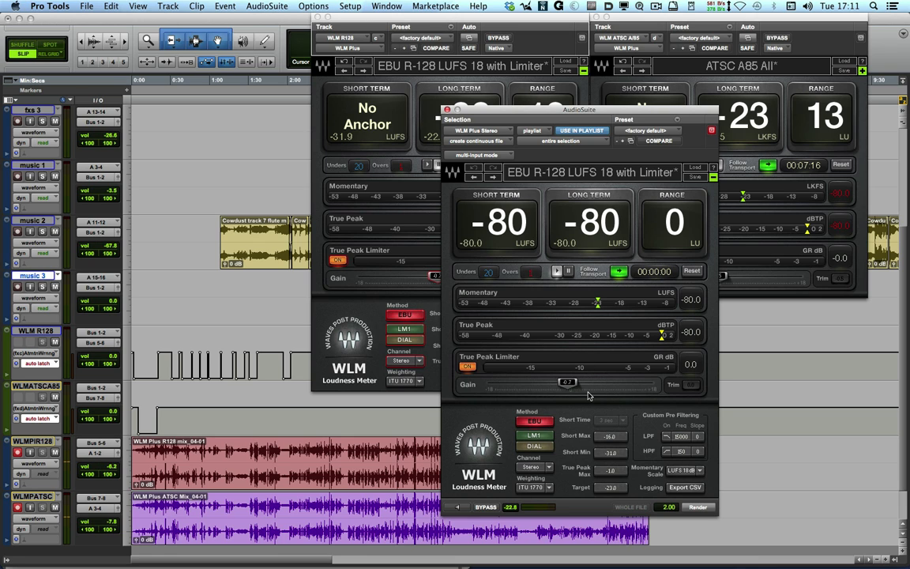
# - Select the recorded R128 mix clip on the WLMPIR128 track and render it with the AudioSuite WLM Plus settings
pyautogui.click(332, 478)
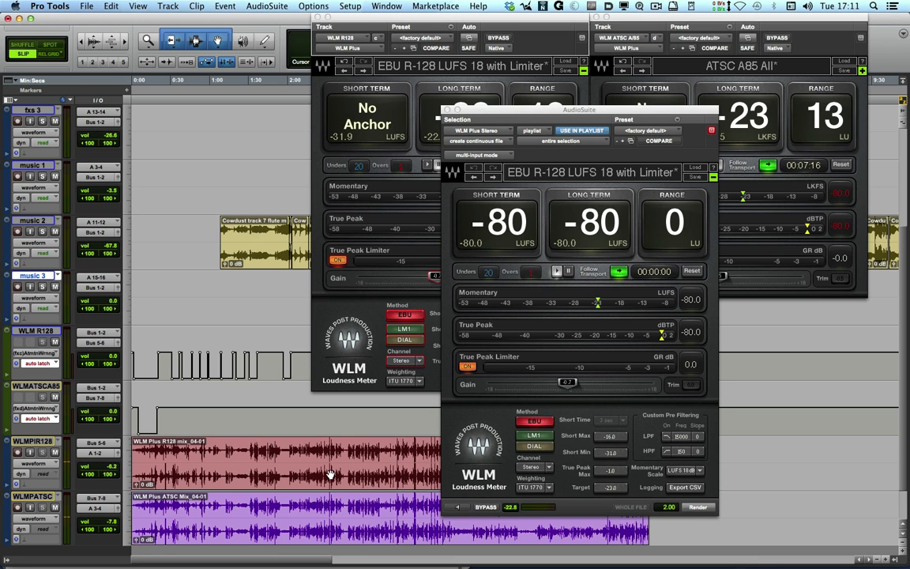
pyautogui.click(330, 475)
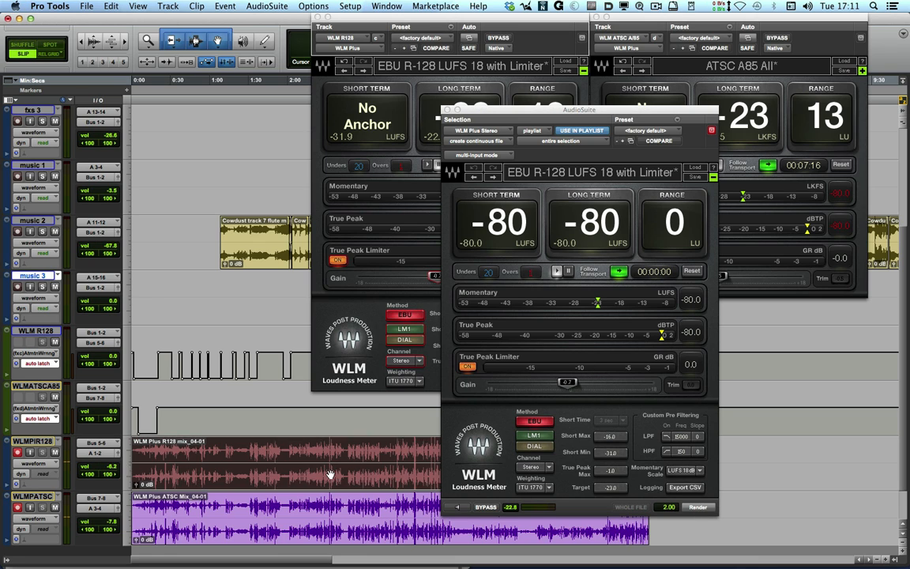
pyautogui.click(697, 507)
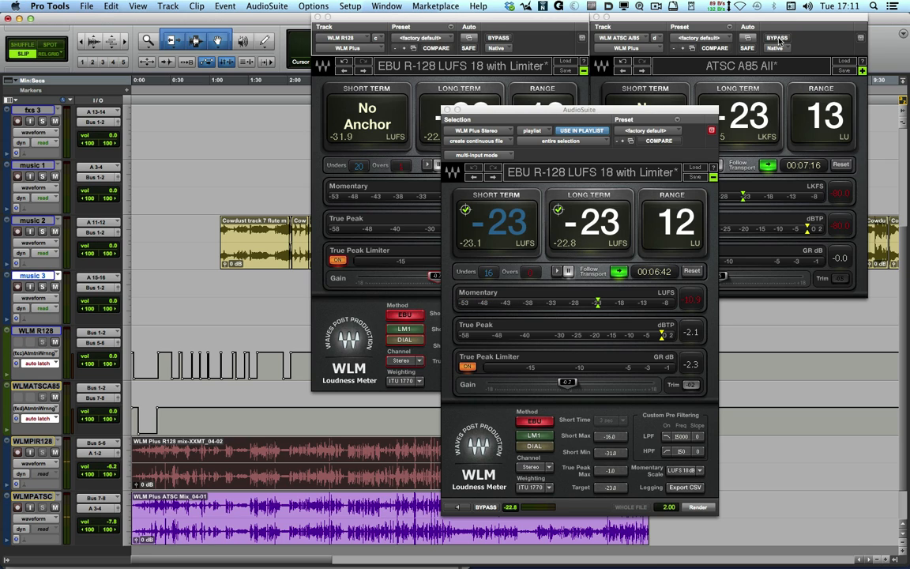
# - Copy the ATSC meter's settings and paste them into the AudioSuite version of WLM Plus Stereo
pyautogui.click(741, 83)
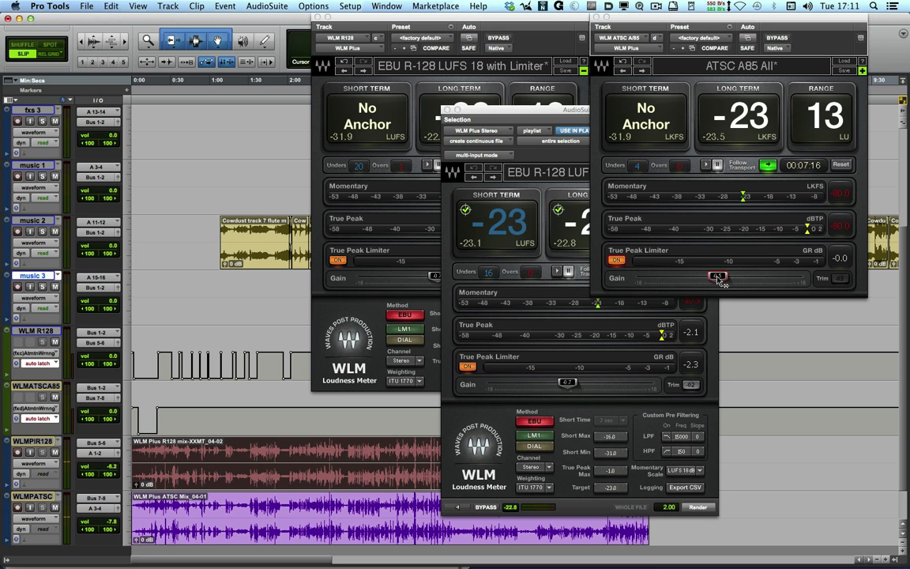
pyautogui.click(731, 30)
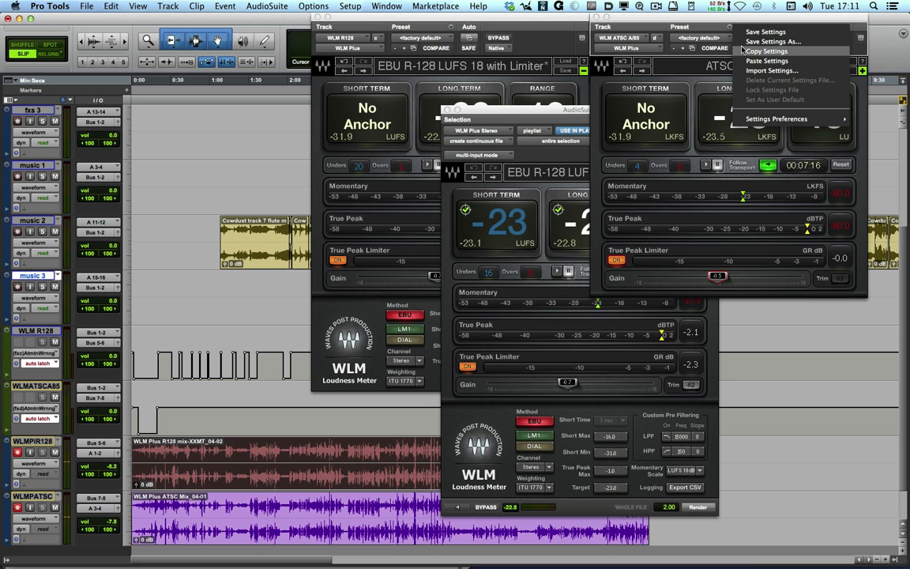
pyautogui.click(748, 53)
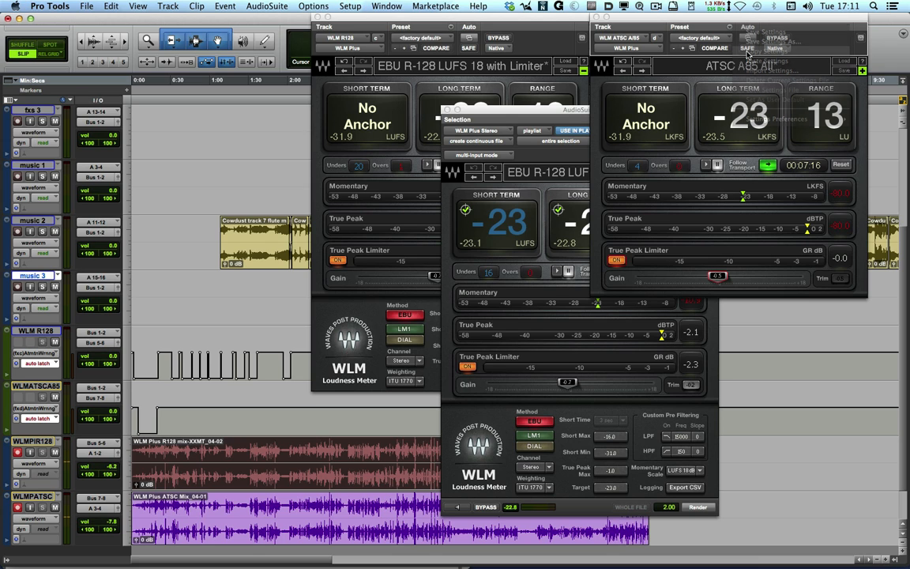
pyautogui.click(553, 120)
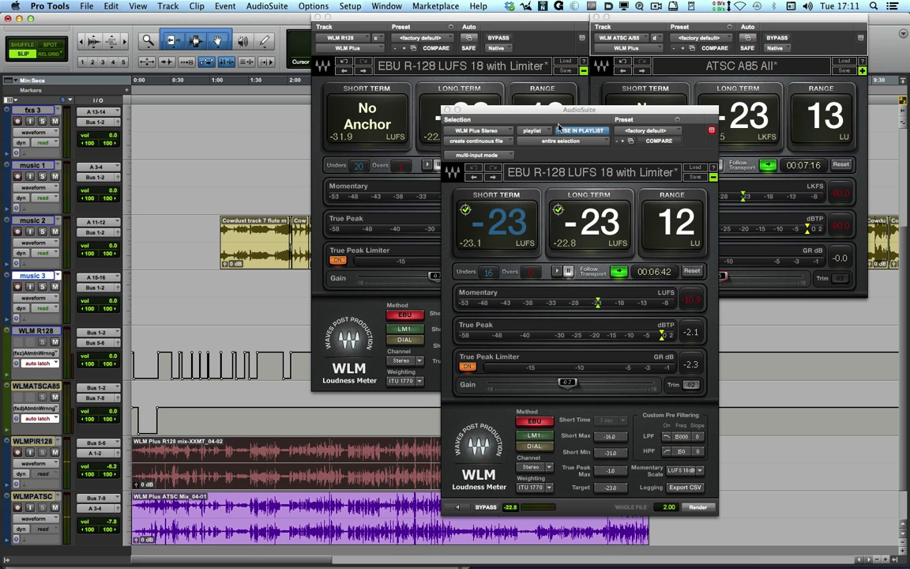
pyautogui.click(675, 120)
pyautogui.click(620, 152)
# - Render the recorded ATSC mix clip on the WLMPATSC track with the AudioSuite WLM Plus settings and close the AudioSuite window
pyautogui.press('p')
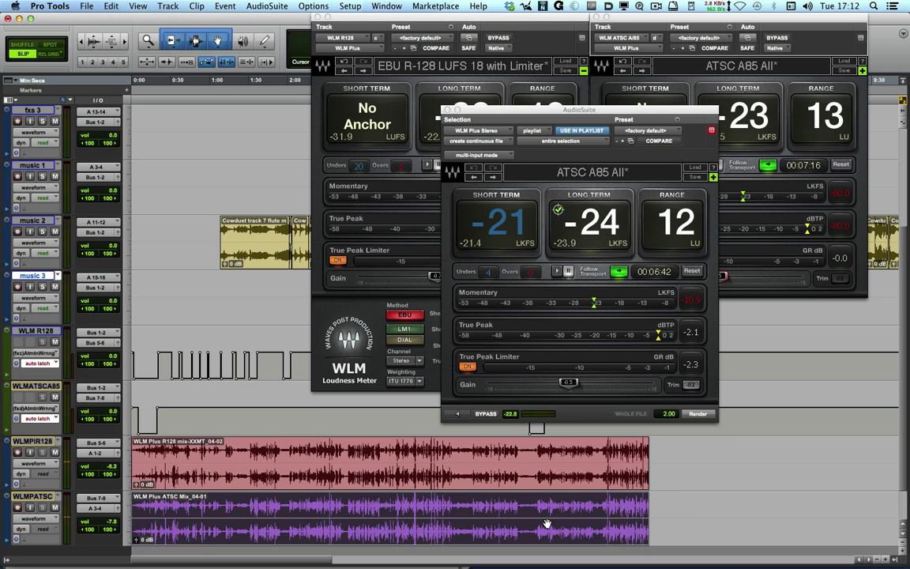
pyautogui.click(699, 414)
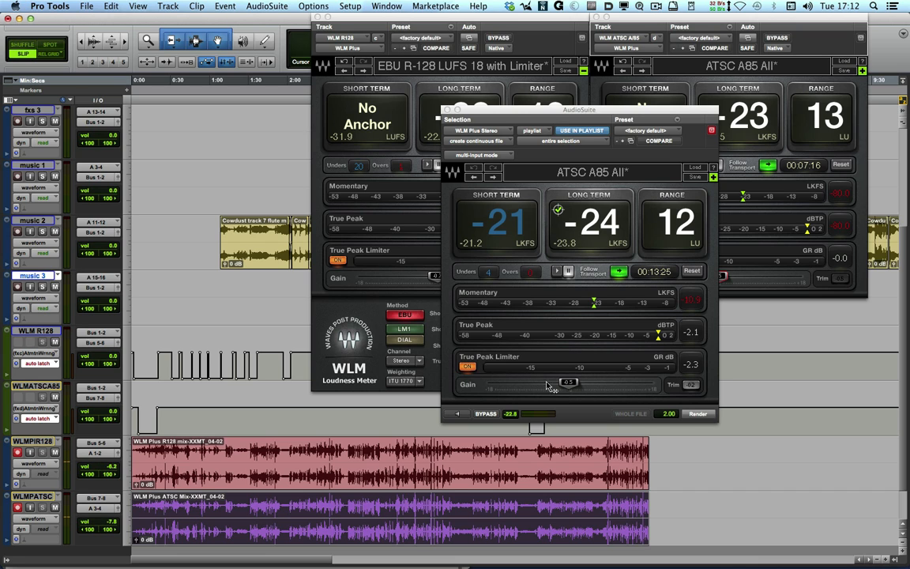
pyautogui.click(447, 110)
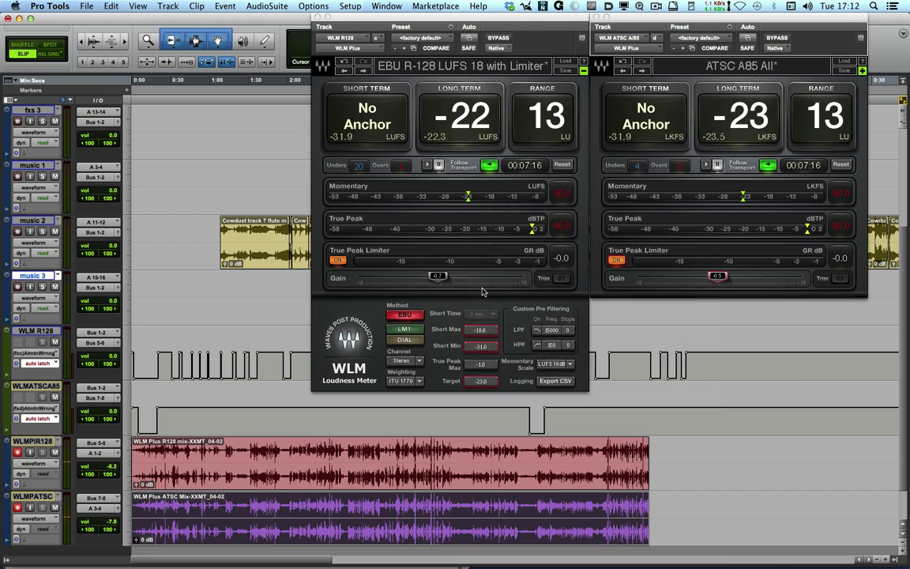